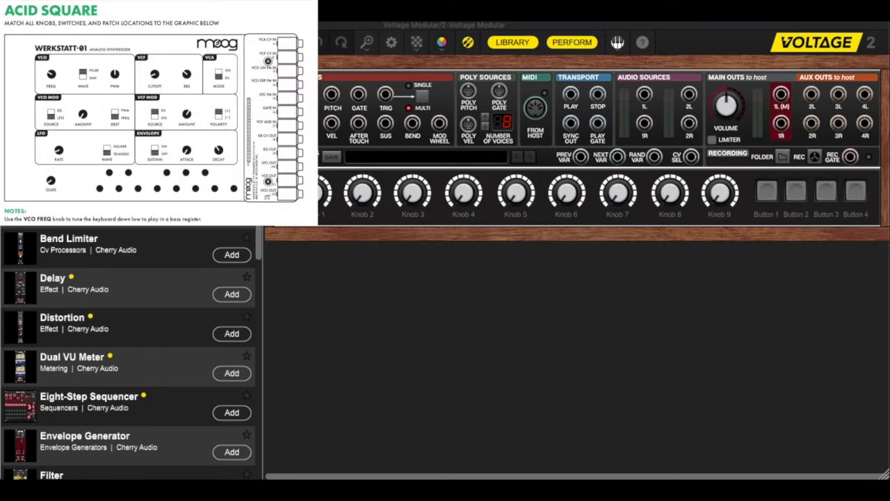
Step: Add a Mini LFO module and an Oscillator module to the empty rack
{"action": "scroll", "coordinate": [131, 353], "scroll_direction": "down", "scroll_amount": 10}
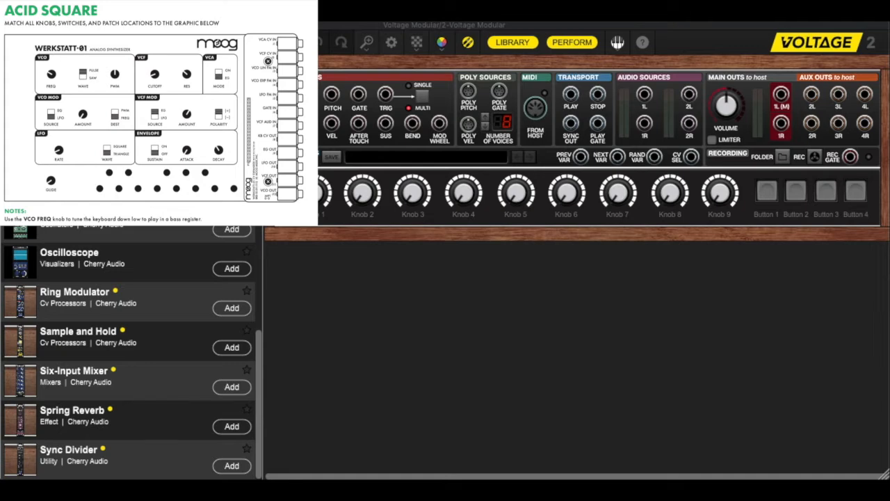
{"action": "scroll", "coordinate": [131, 353], "scroll_direction": "up", "scroll_amount": 3}
{"action": "left_click", "coordinate": [232, 231]}
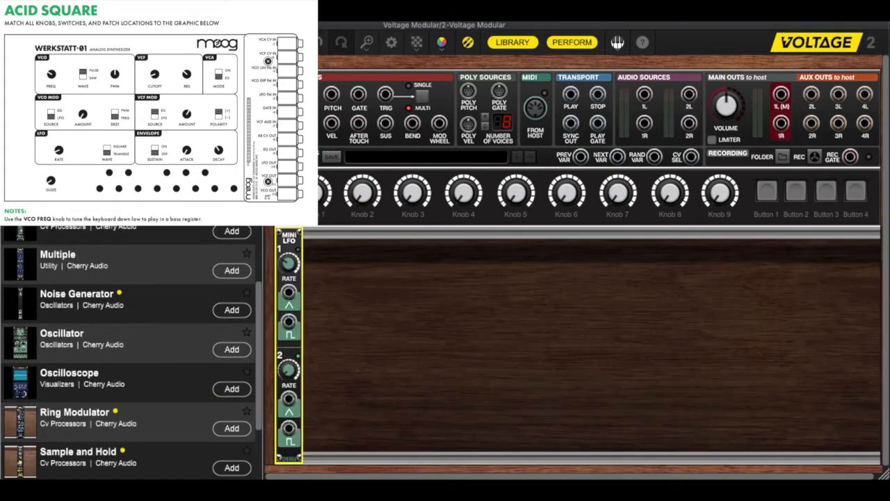
{"action": "left_click", "coordinate": [233, 350]}
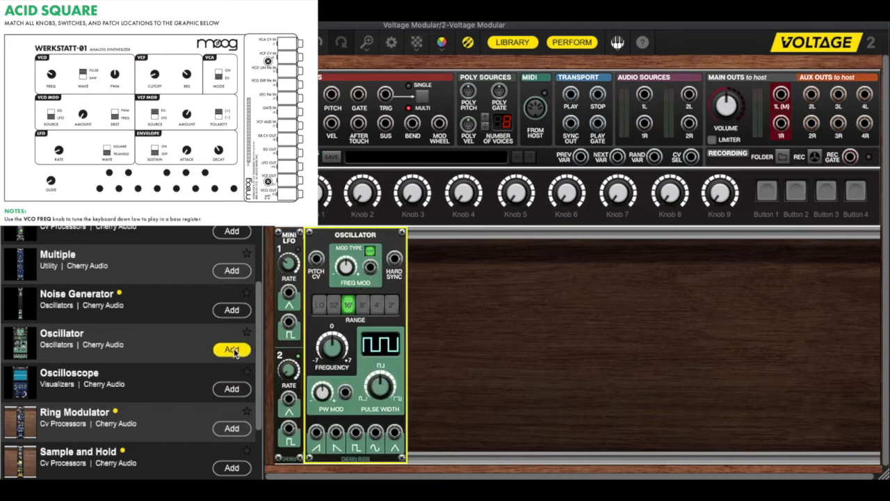
Step: Add a Filter module and an Envelope Generator module to the rack after the Oscillator
{"action": "scroll", "coordinate": [192, 350], "scroll_direction": "up", "scroll_amount": 4}
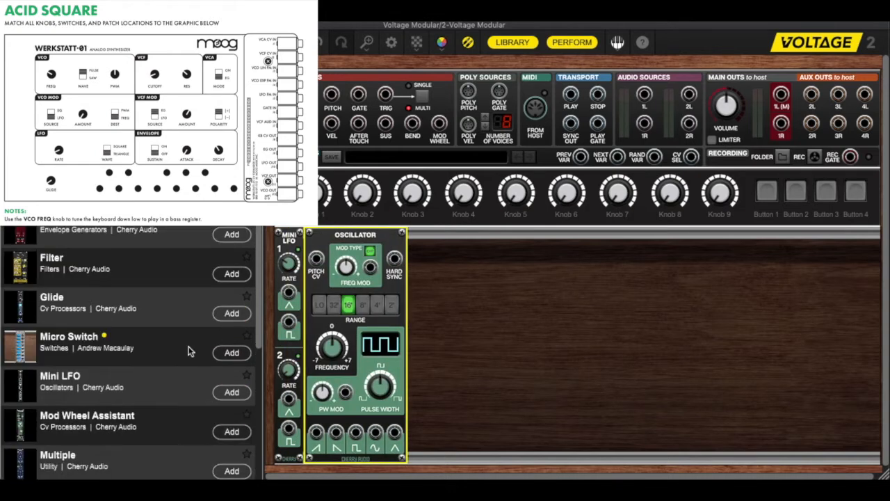
{"action": "left_click", "coordinate": [226, 345]}
{"action": "scroll", "coordinate": [178, 351], "scroll_direction": "up", "scroll_amount": 1}
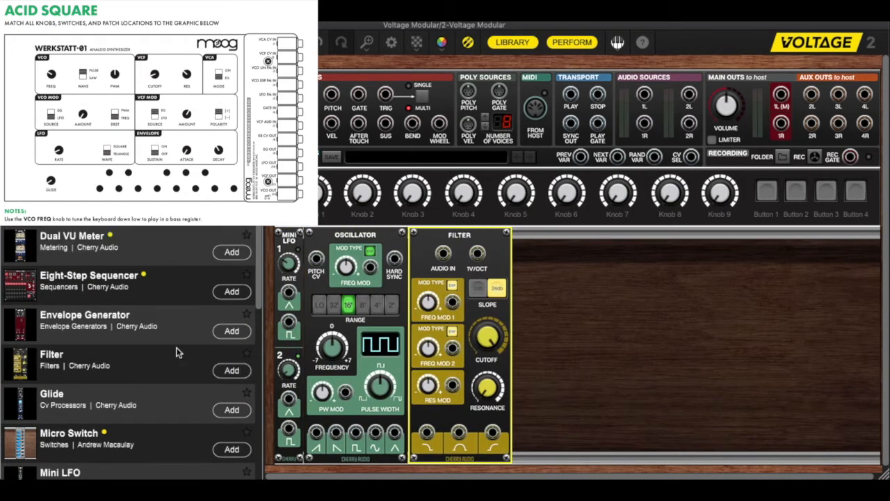
{"action": "left_click", "coordinate": [217, 337]}
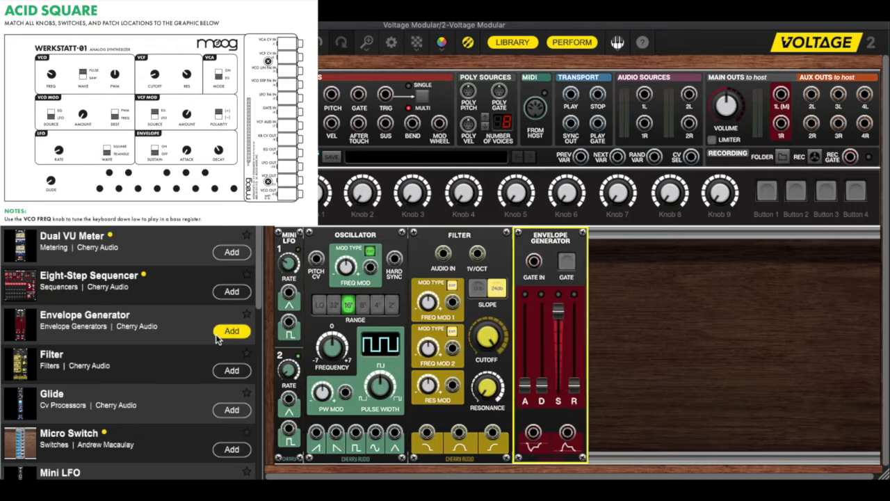
Step: Add an Amplifier module and an Oscilloscope module to the end of the rack row
{"action": "scroll", "coordinate": [217, 337], "scroll_direction": "up", "scroll_amount": 3}
{"action": "left_click", "coordinate": [224, 215]}
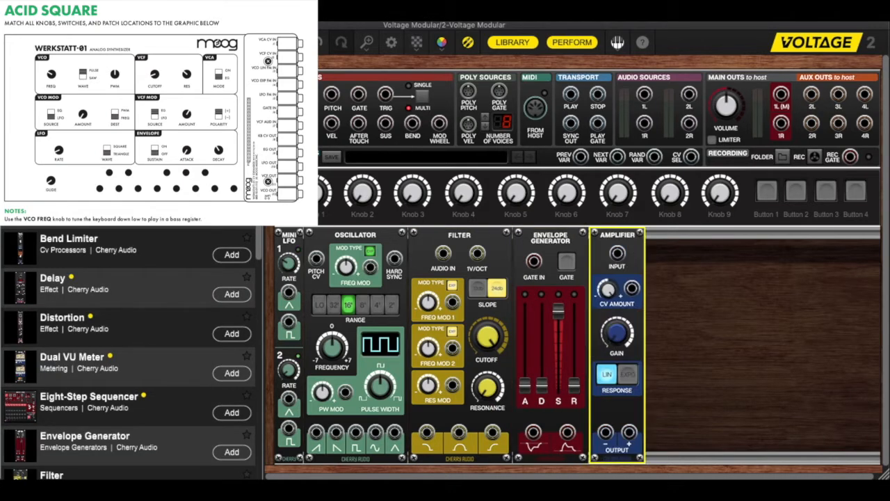
{"action": "scroll", "coordinate": [182, 242], "scroll_direction": "down", "scroll_amount": 15}
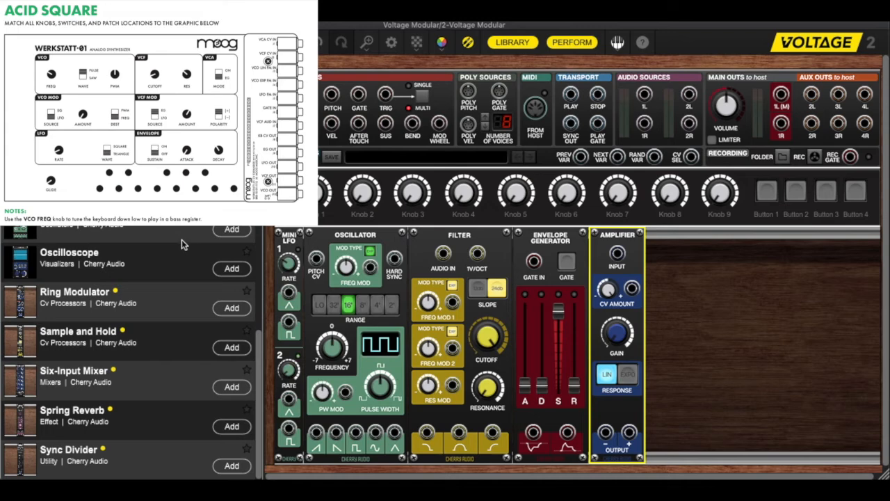
{"action": "left_click", "coordinate": [230, 270]}
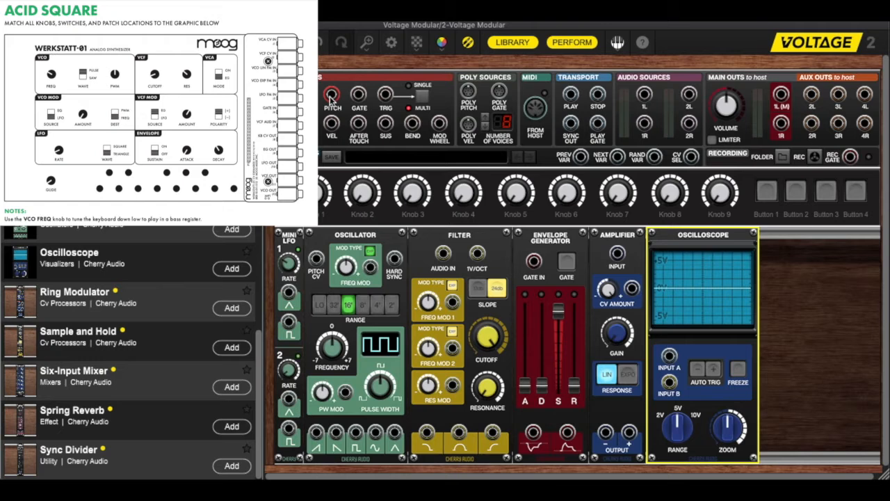
Step: Patch keyboard Pitch through the signal chain: Oscillator Pitch CV, pulse output to Filter Audio In, low-pass output to Amplifier Input
{"action": "left_click_drag", "start_coordinate": [331, 96], "coordinate": [315, 259]}
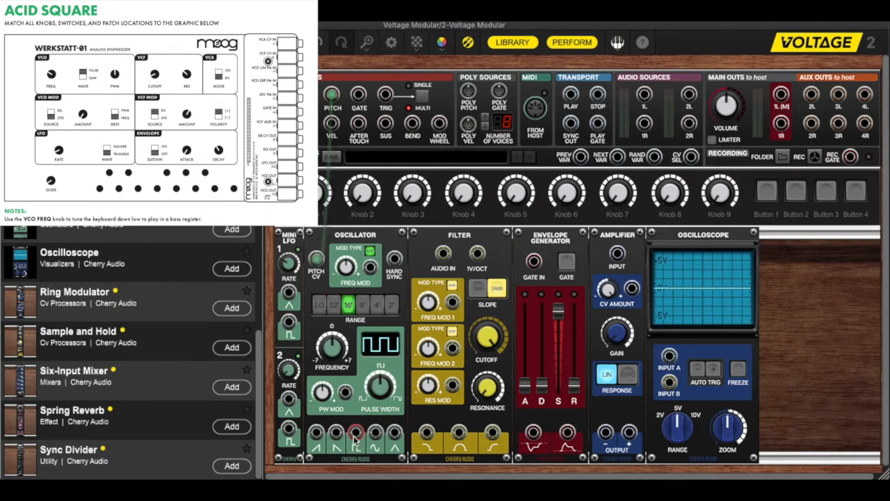
{"action": "left_click_drag", "start_coordinate": [355, 435], "coordinate": [446, 255]}
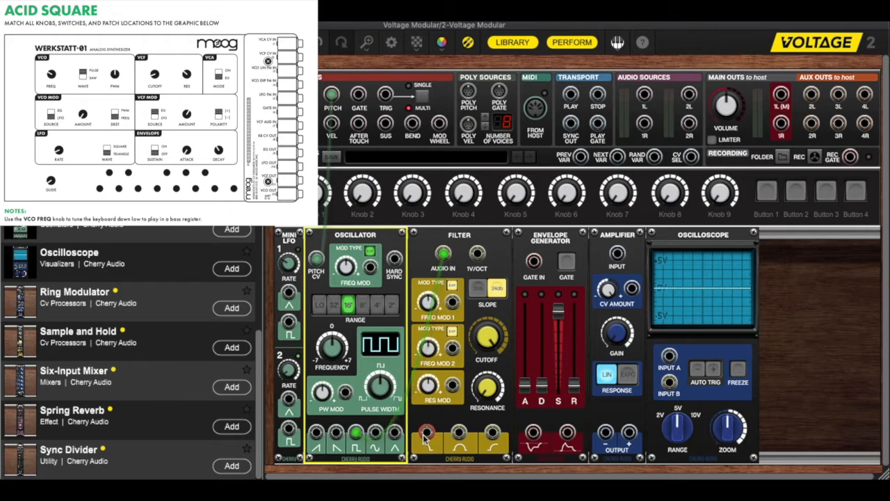
{"action": "left_click_drag", "start_coordinate": [426, 433], "coordinate": [619, 258]}
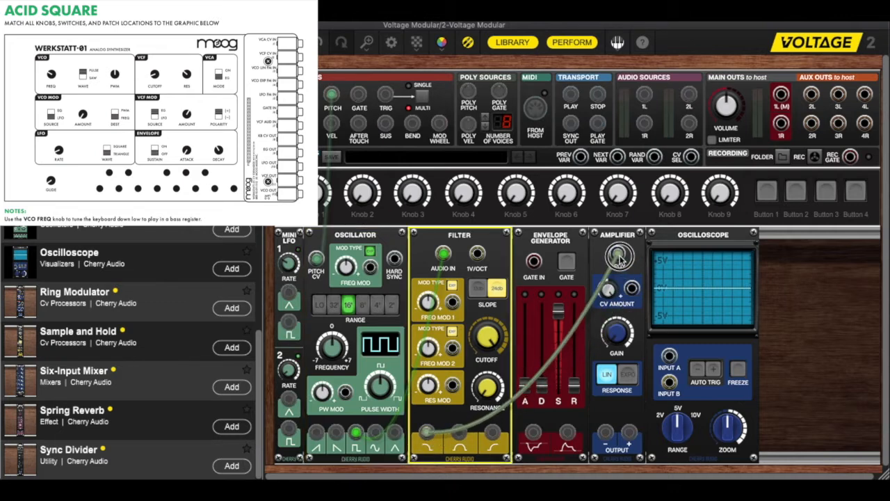
{"action": "left_click_drag", "start_coordinate": [618, 259], "coordinate": [619, 258]}
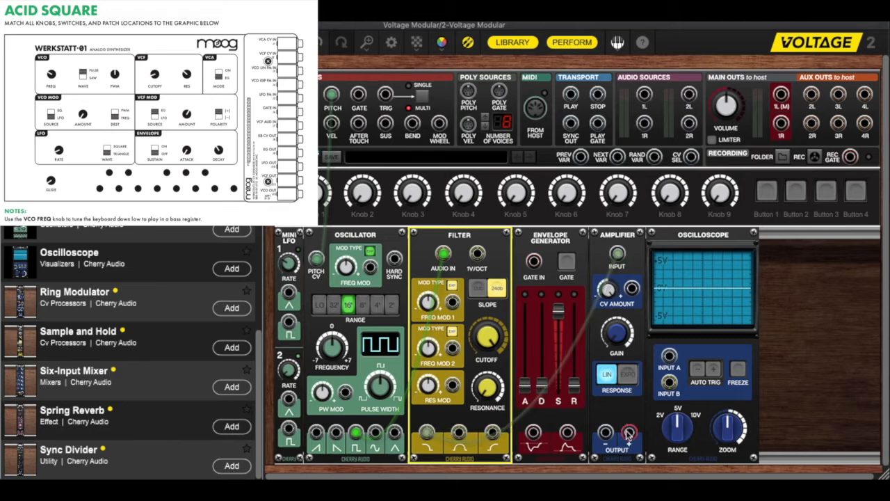
Step: Patch the Amplifier's positive output to main out 1L (M) and to the Oscilloscope's Input A
{"action": "left_click_drag", "start_coordinate": [628, 433], "coordinate": [782, 95]}
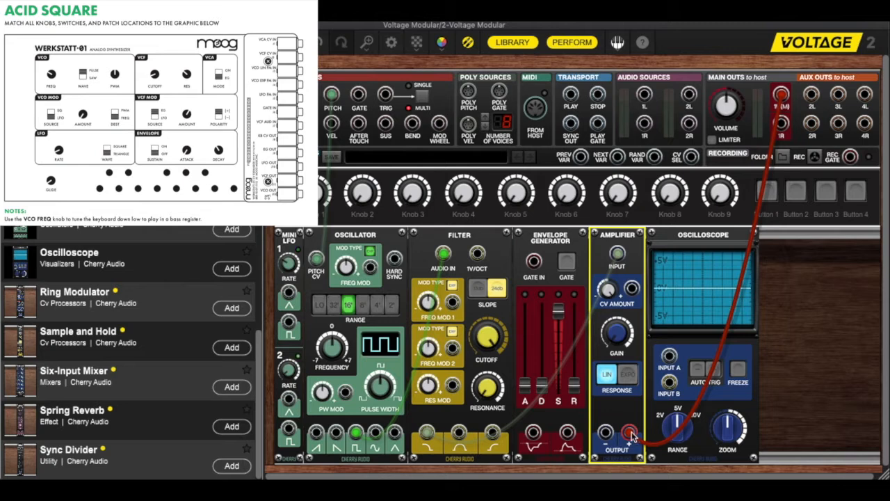
{"action": "mouse_move", "coordinate": [633, 435]}
{"action": "left_click_drag", "start_coordinate": [630, 432], "coordinate": [672, 364]}
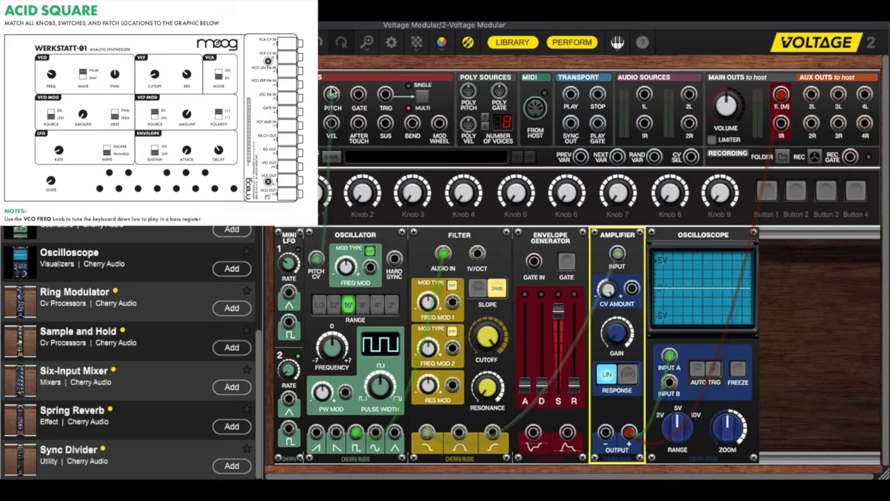
Step: Patch keyboard Gate to the Envelope Generator's Gate In, and its positive output to the Amplifier's CV Amount and the Filter's Freq Mod 1 inputs
{"action": "left_click_drag", "start_coordinate": [358, 94], "coordinate": [533, 261]}
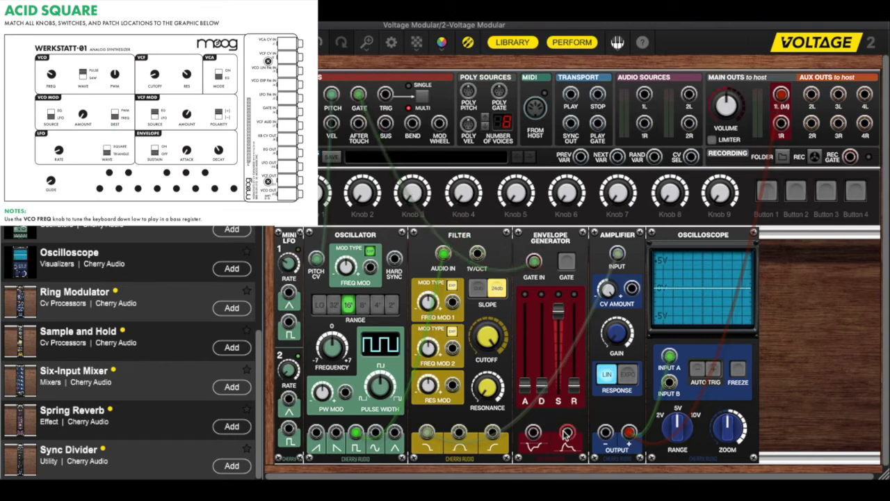
{"action": "left_click_drag", "start_coordinate": [567, 435], "coordinate": [633, 294]}
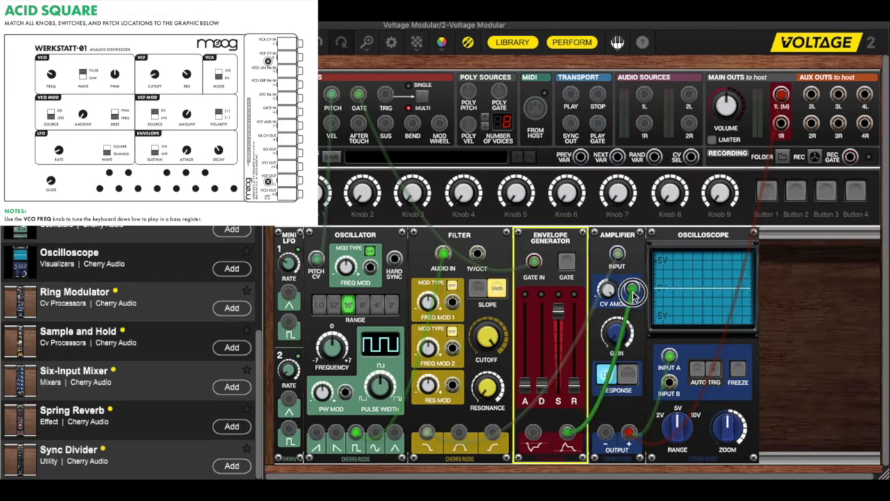
{"action": "left_click", "coordinate": [567, 432]}
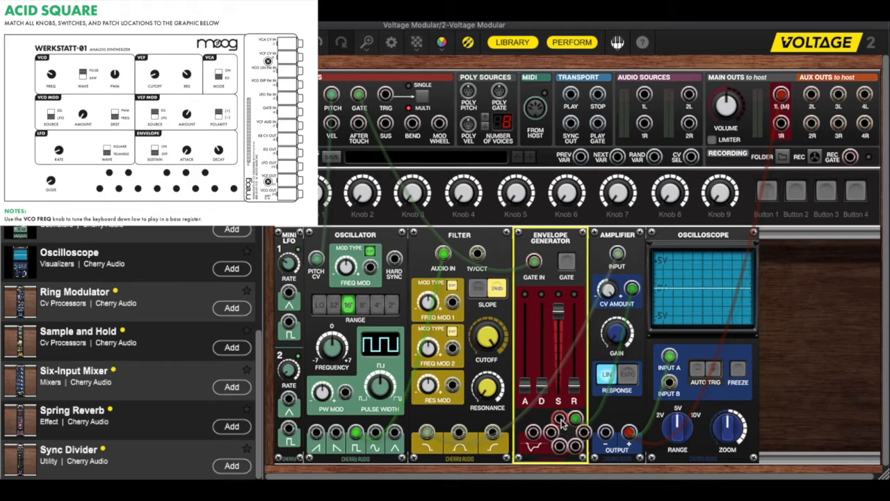
{"action": "left_click_drag", "start_coordinate": [561, 420], "coordinate": [451, 307]}
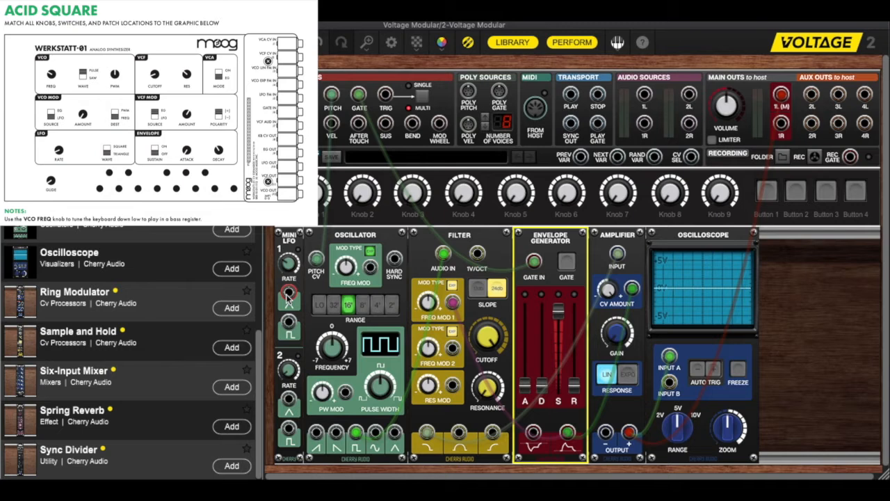
Step: Patch the Mini LFO's first triangle output to the Oscillator's Freq Mod input
{"action": "left_click_drag", "start_coordinate": [289, 295], "coordinate": [371, 274]}
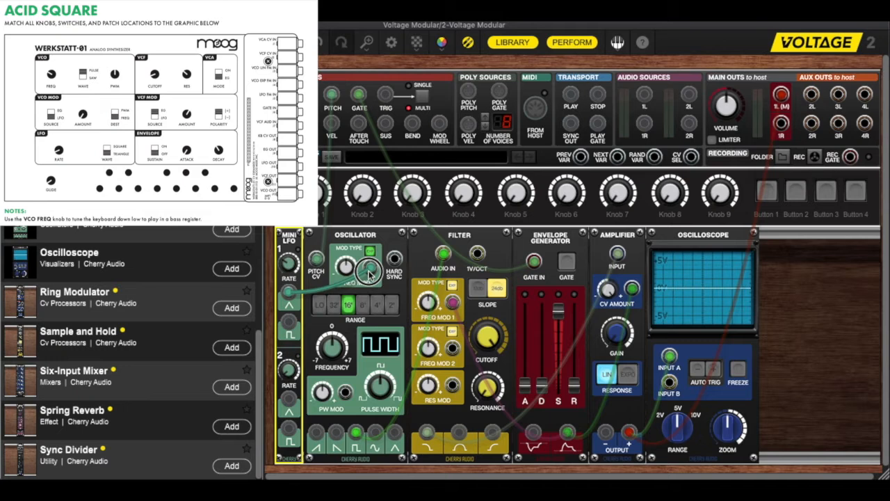
{"action": "left_click_drag", "start_coordinate": [371, 274], "coordinate": [370, 274]}
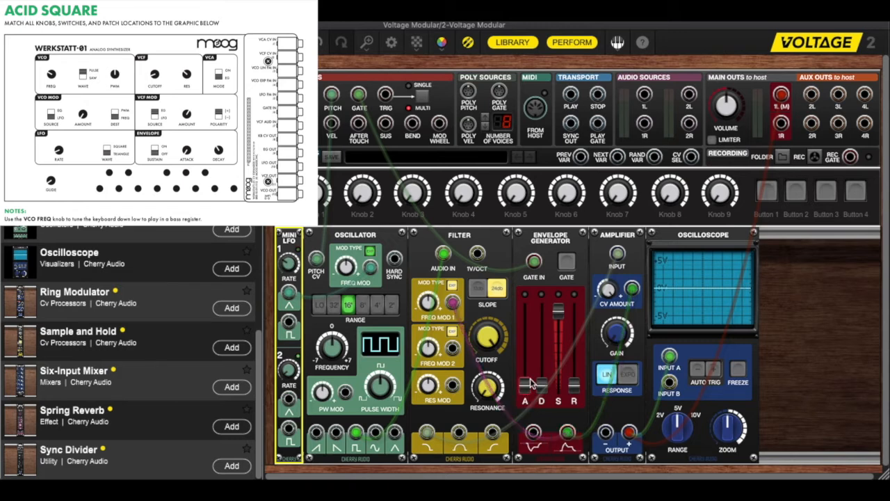
Step: Lower the Envelope Generator's sustain to minimum and raise decay and release to matching slider heights, with release at about 1292.5 ms
{"action": "left_click_drag", "start_coordinate": [563, 312], "coordinate": [566, 393]}
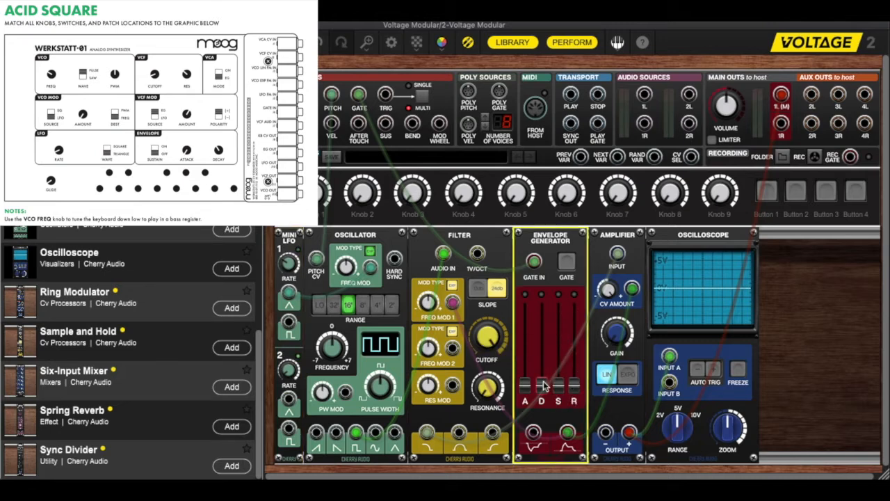
{"action": "mouse_move", "coordinate": [544, 386]}
{"action": "left_click_drag", "start_coordinate": [544, 386], "coordinate": [544, 351]}
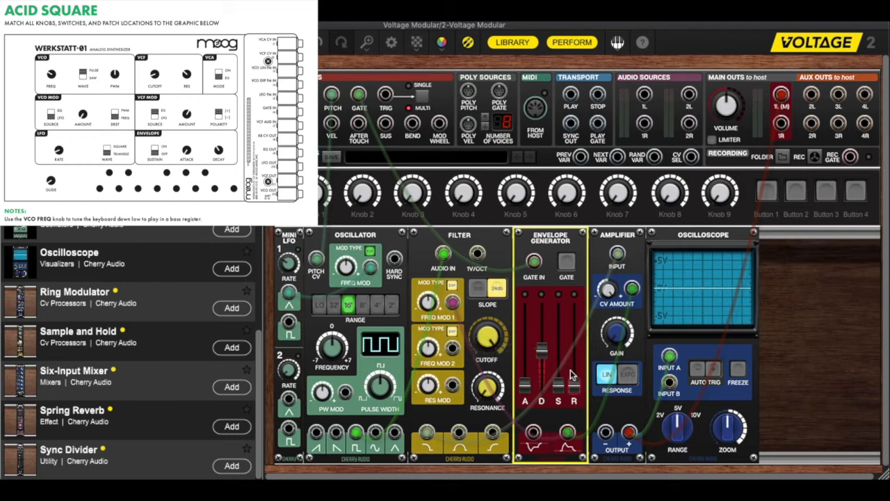
{"action": "left_click_drag", "start_coordinate": [575, 383], "coordinate": [572, 349]}
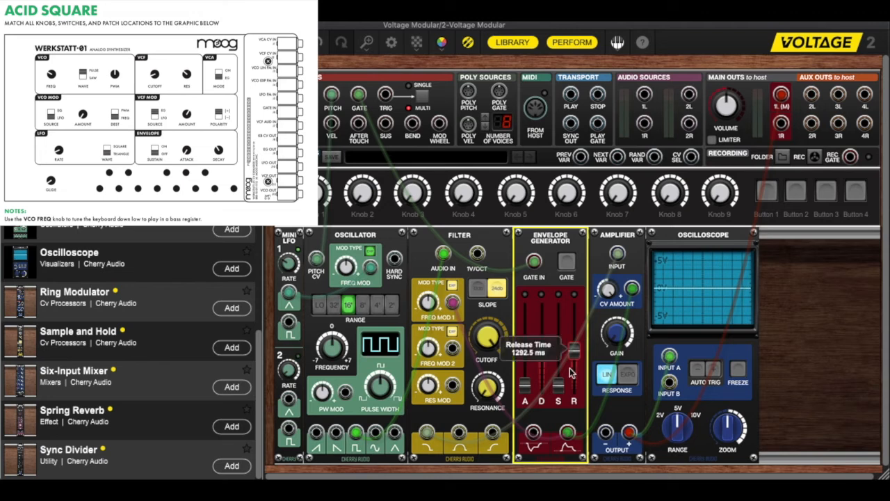
{"action": "mouse_move", "coordinate": [571, 367]}
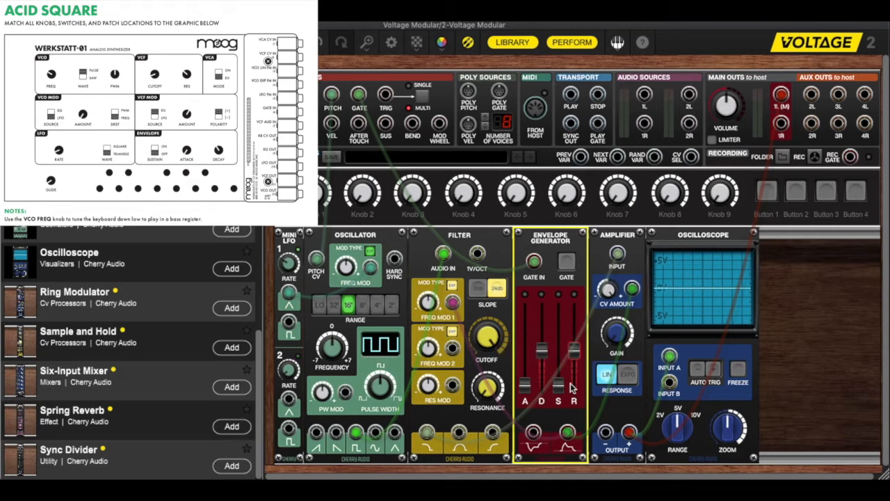
{"action": "mouse_move", "coordinate": [571, 388]}
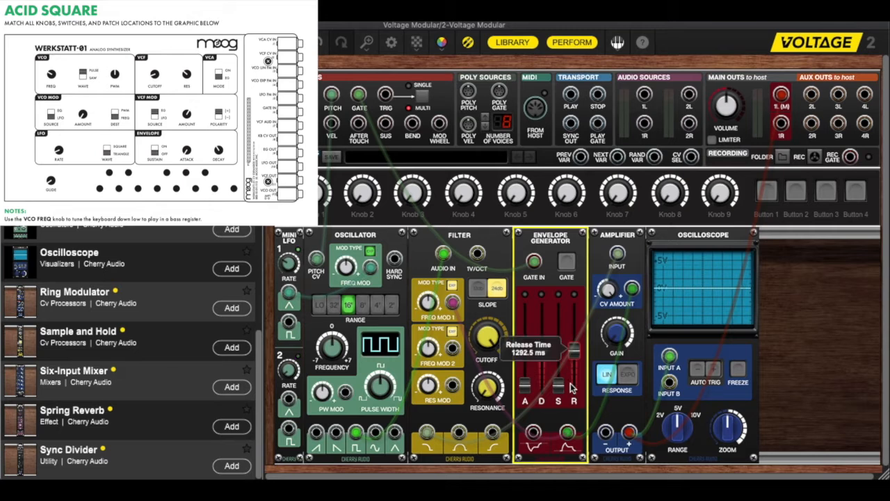
Step: Lower the Filter's cutoff, raise its resonance, and turn the Freq Mod 1 amount slightly positive to match the Acid Square diagram
{"action": "left_click", "coordinate": [489, 338]}
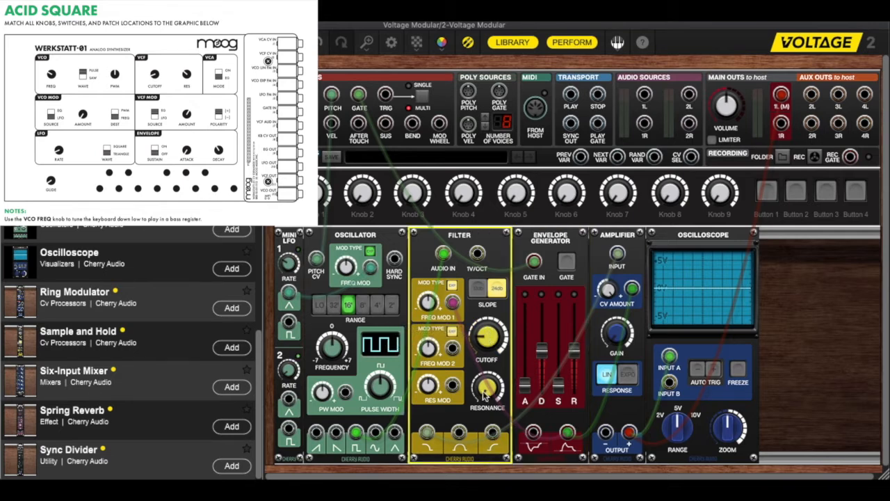
{"action": "mouse_move", "coordinate": [485, 396]}
{"action": "left_click_drag", "start_coordinate": [485, 396], "coordinate": [480, 339]}
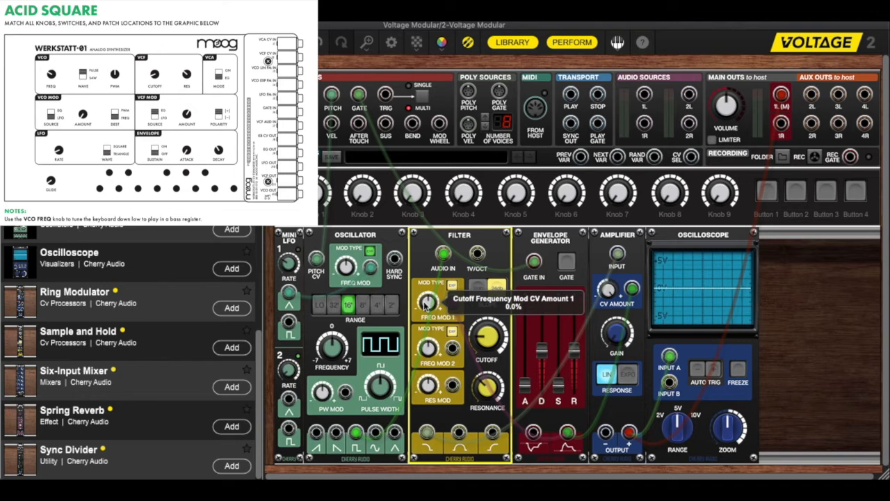
{"action": "left_click_drag", "start_coordinate": [427, 303], "coordinate": [425, 283]}
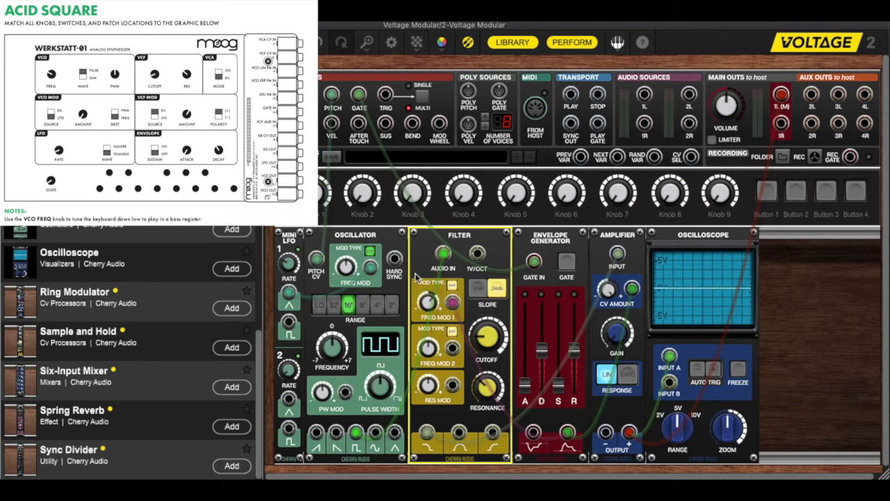
Step: Lower the rate of Mini LFO 1 and set the Oscillator's frequency modulation amount to about 7.7%
{"action": "left_click_drag", "start_coordinate": [291, 287], "coordinate": [289, 290]}
{"action": "mouse_move", "coordinate": [289, 266]}
{"action": "left_click_drag", "start_coordinate": [289, 268], "coordinate": [287, 307]}
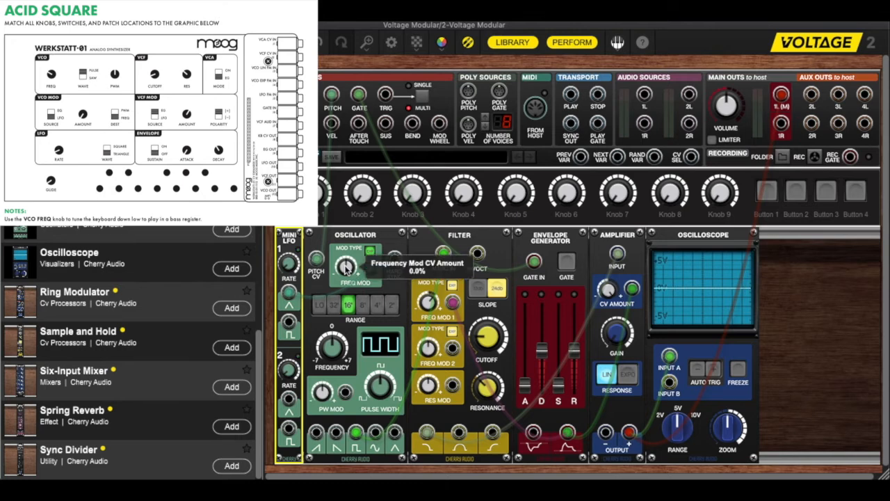
{"action": "left_click_drag", "start_coordinate": [346, 268], "coordinate": [348, 265]}
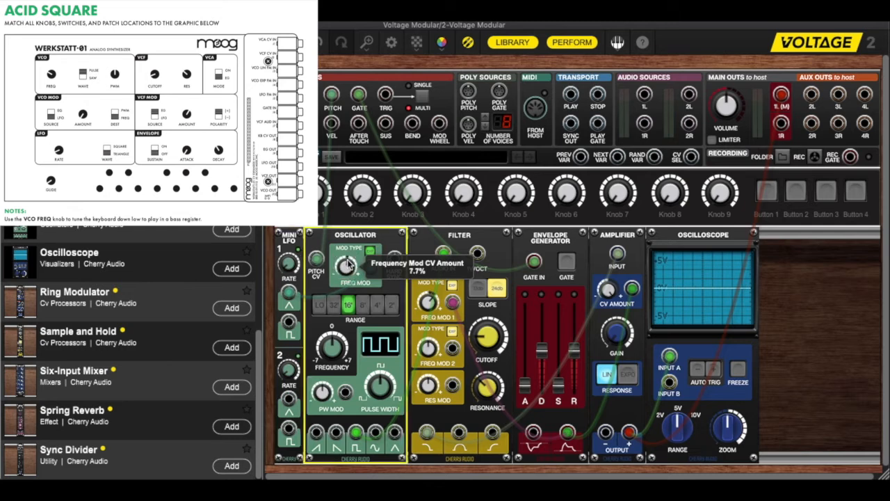